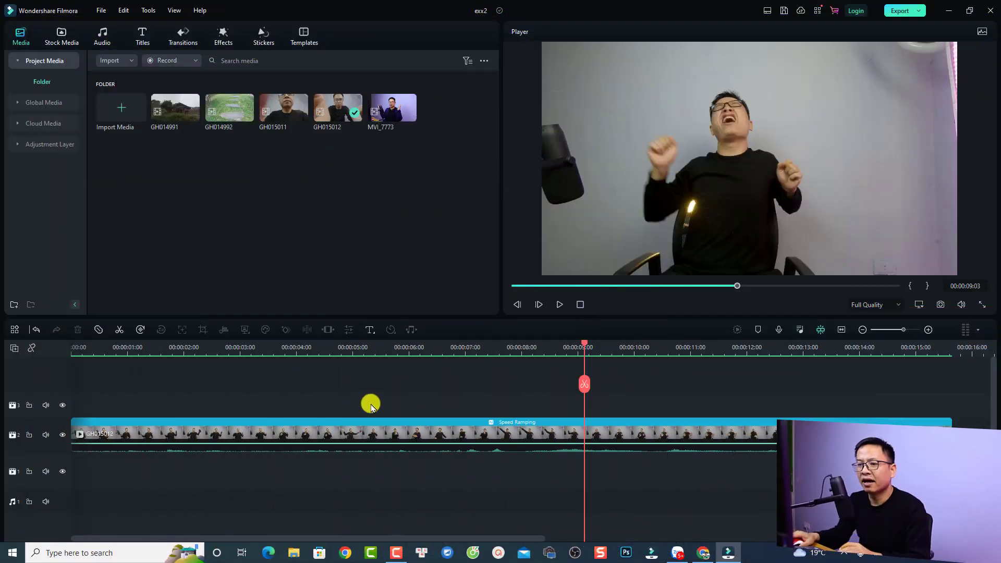
Step: Replay the speed-ramped clip from its very beginning
left_click(77, 349)
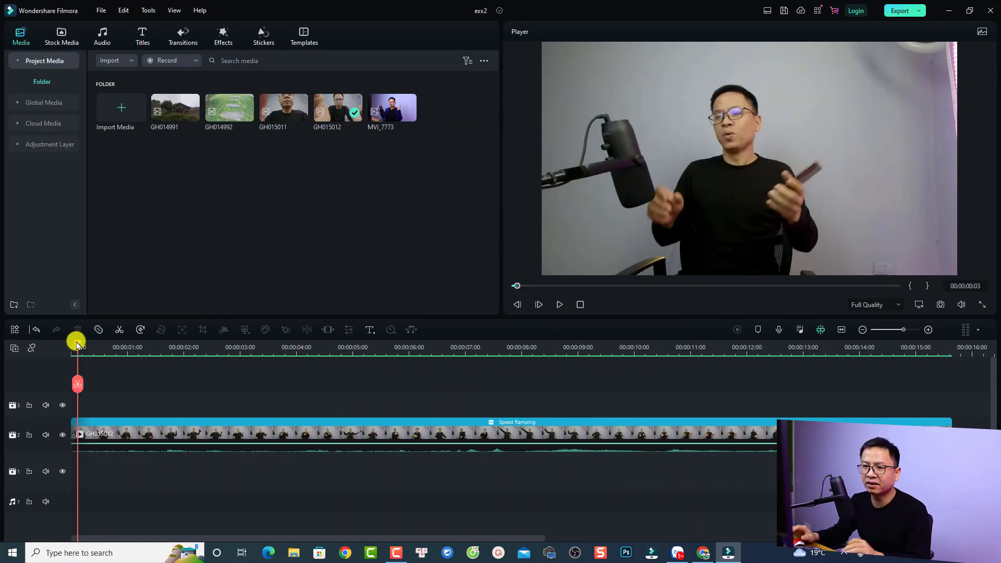
left_click_drag(78, 346, 72, 345)
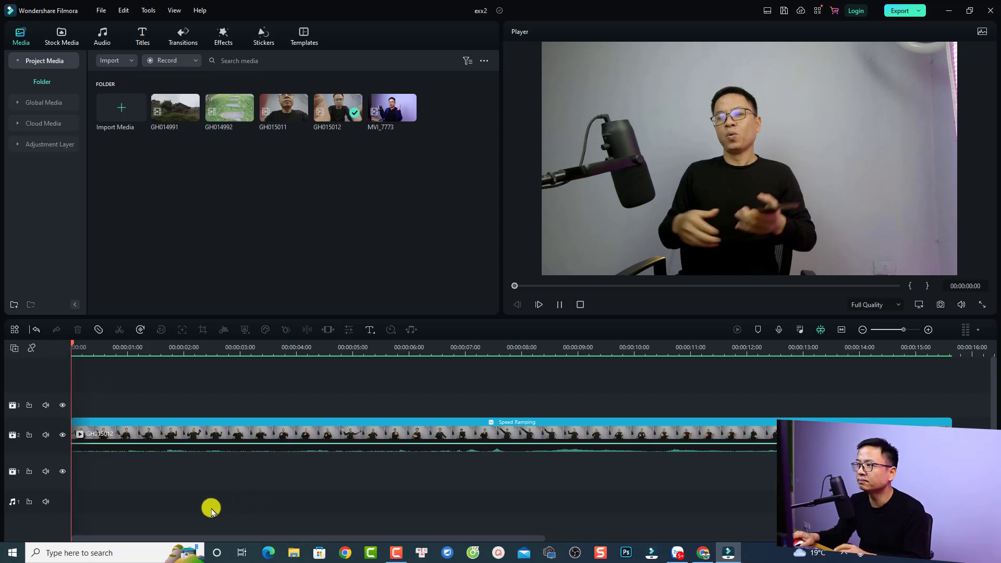
key("space")
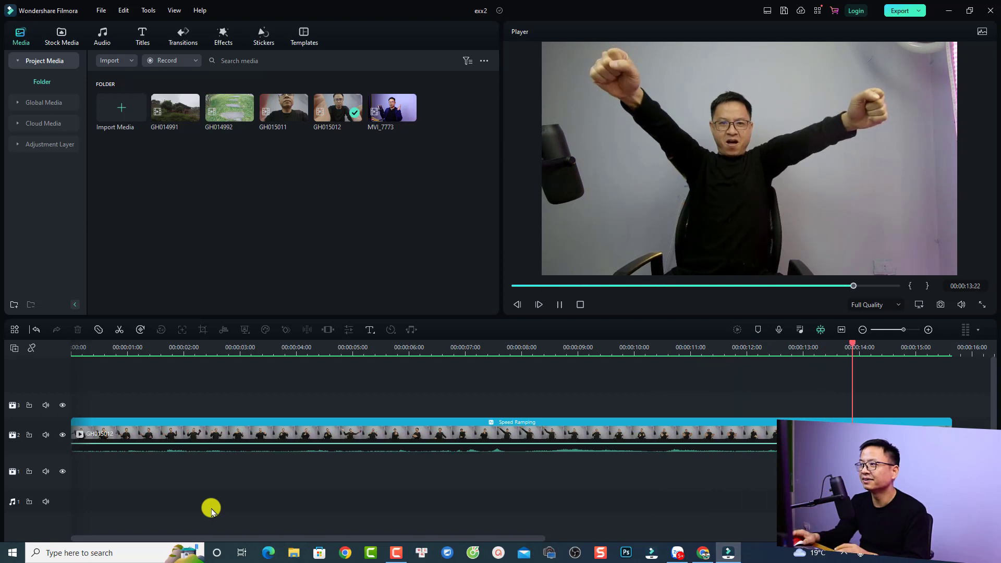
key("space")
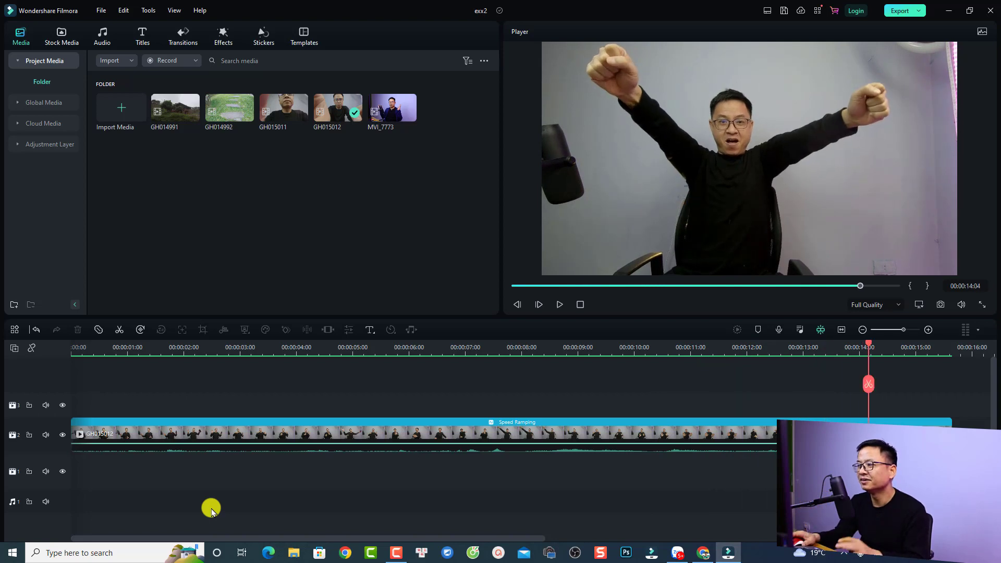
Step: Open the clip's Speed Ramping curve, zoom in on it, then zoom back out to show it all
double_click(237, 434)
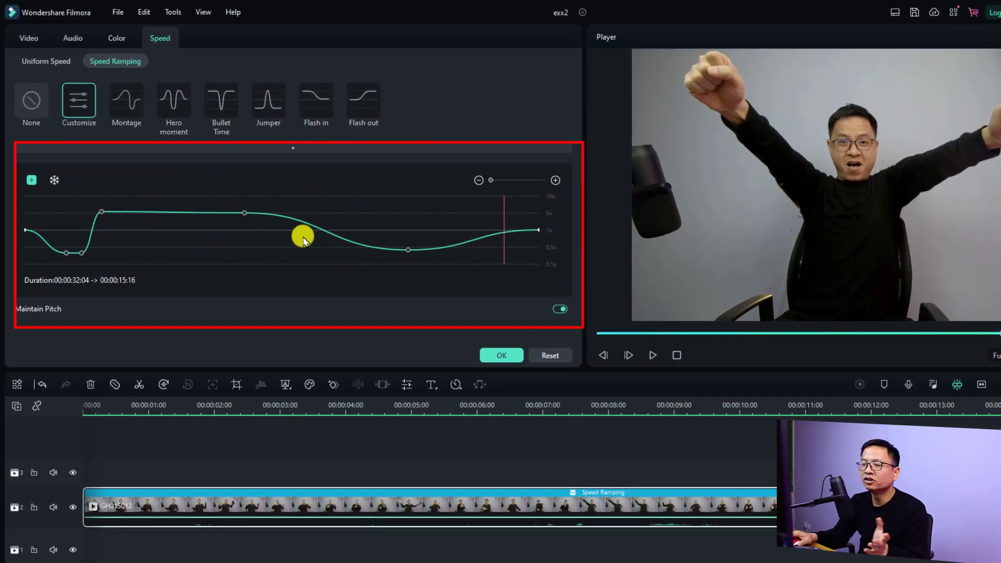
left_click(556, 180)
left_click(556, 179)
left_click(556, 180)
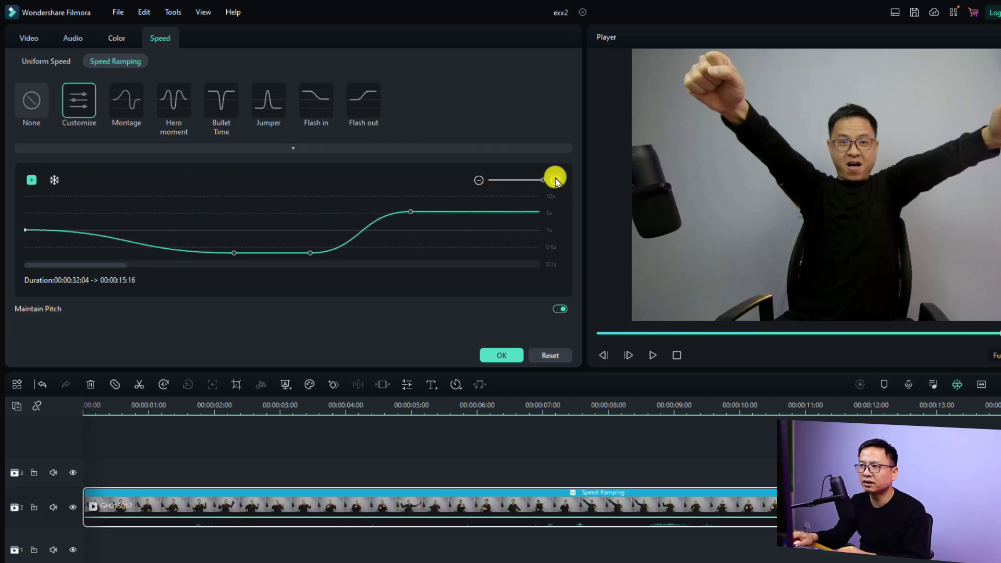
left_click_drag(533, 180, 483, 177)
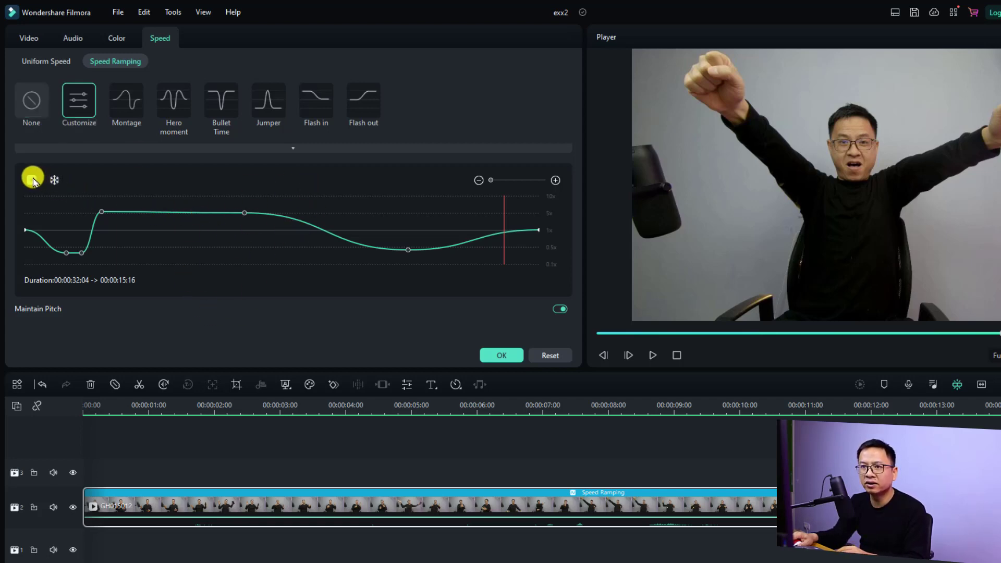
Step: Add control points along the fast plateau, starting near the 5-second mark
left_click(150, 212)
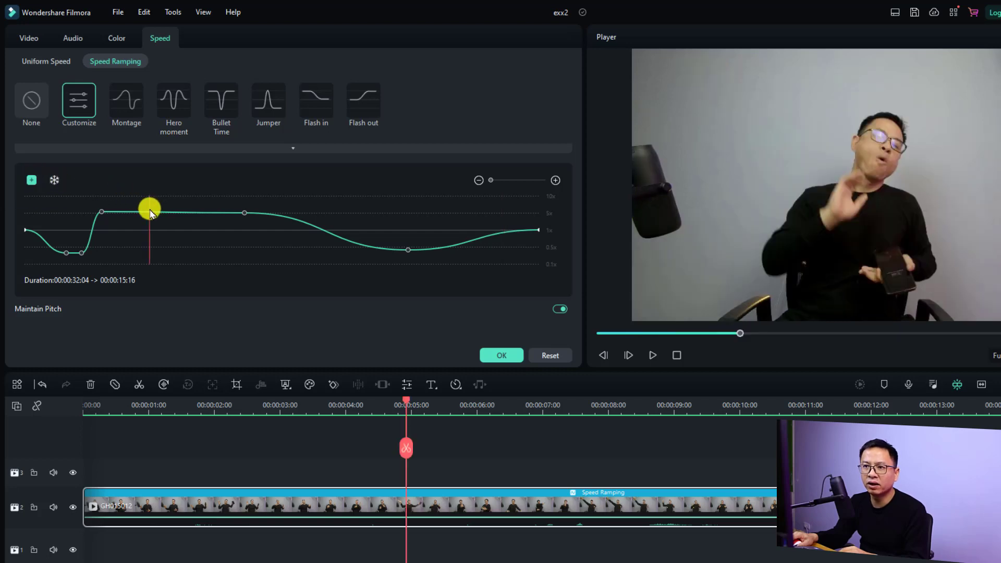
left_click(30, 180)
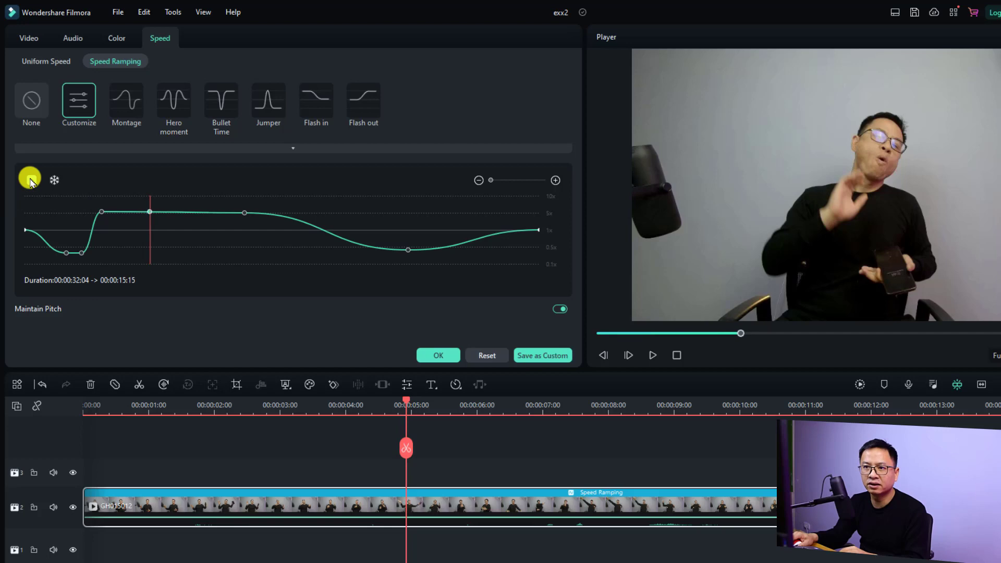
left_click(188, 213)
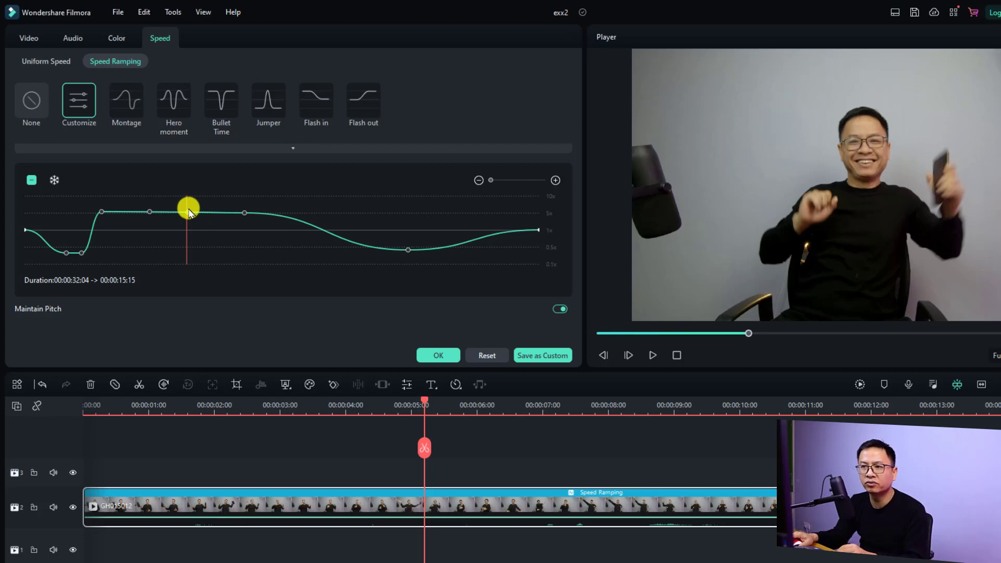
left_click(292, 215)
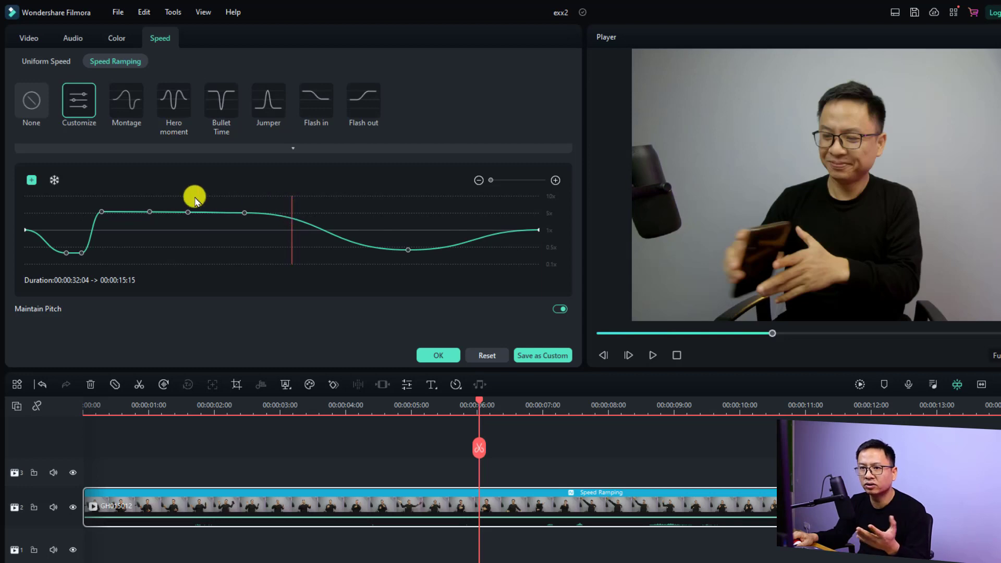
Step: Add a 5.0-second freeze frame at the playhead
left_click(55, 180)
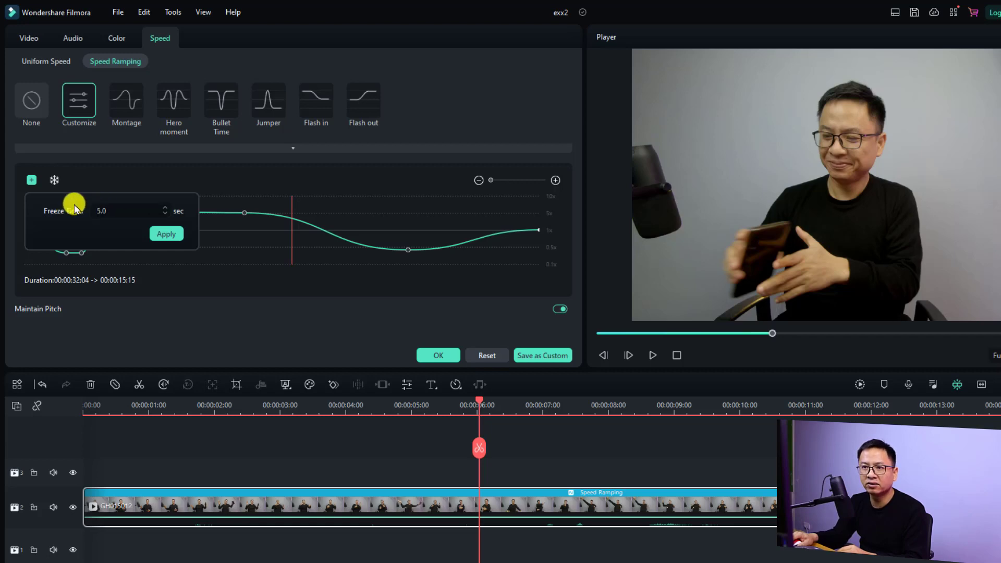
left_click(106, 212)
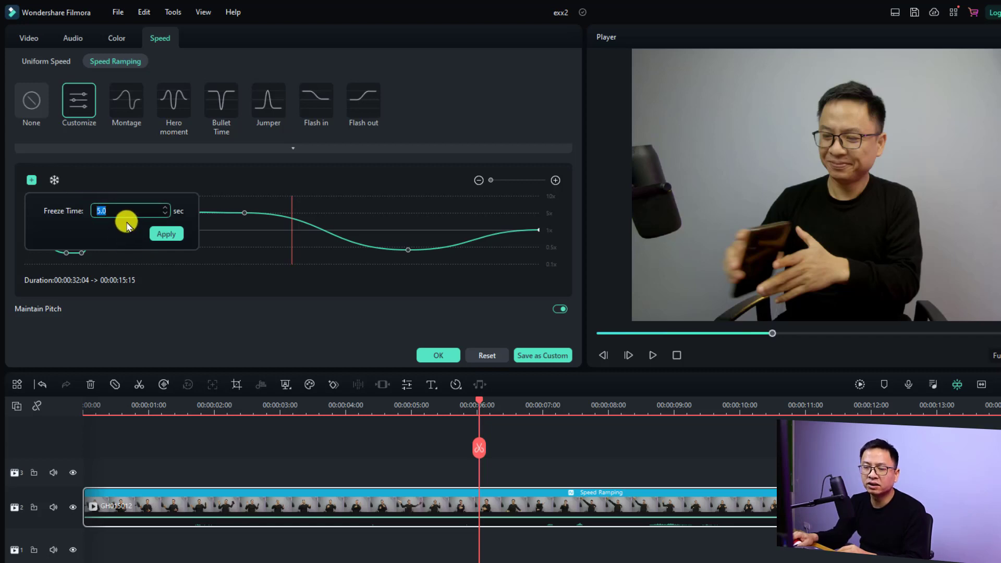
left_click(161, 235)
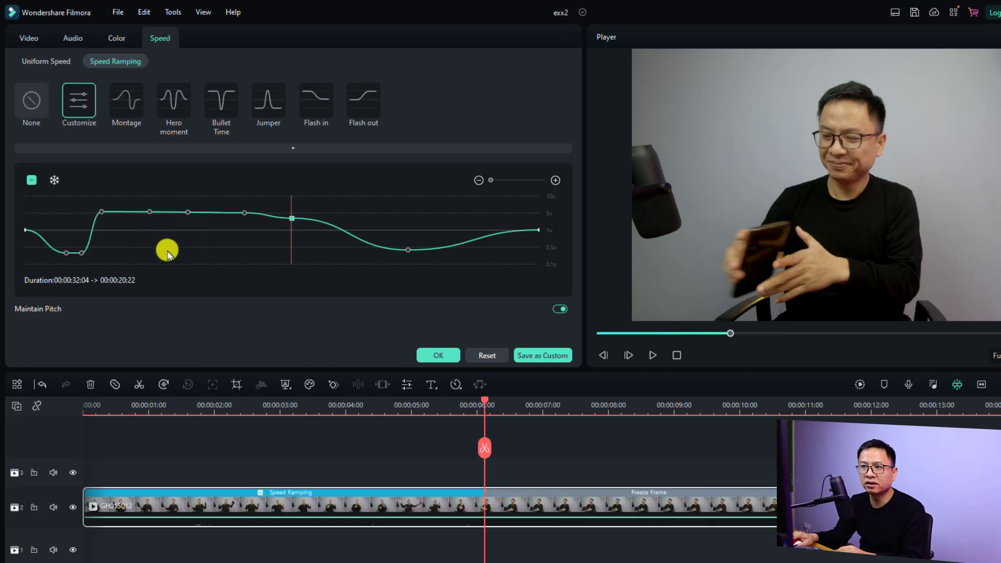
Step: Delete the freeze frame point and the 3.7X point ending the plateau
left_click(294, 218)
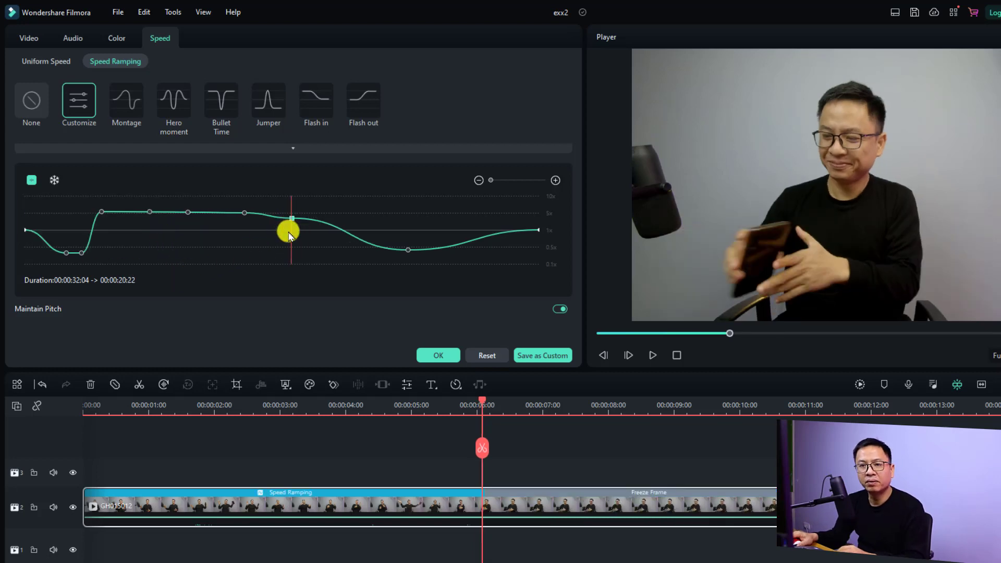
left_click(32, 180)
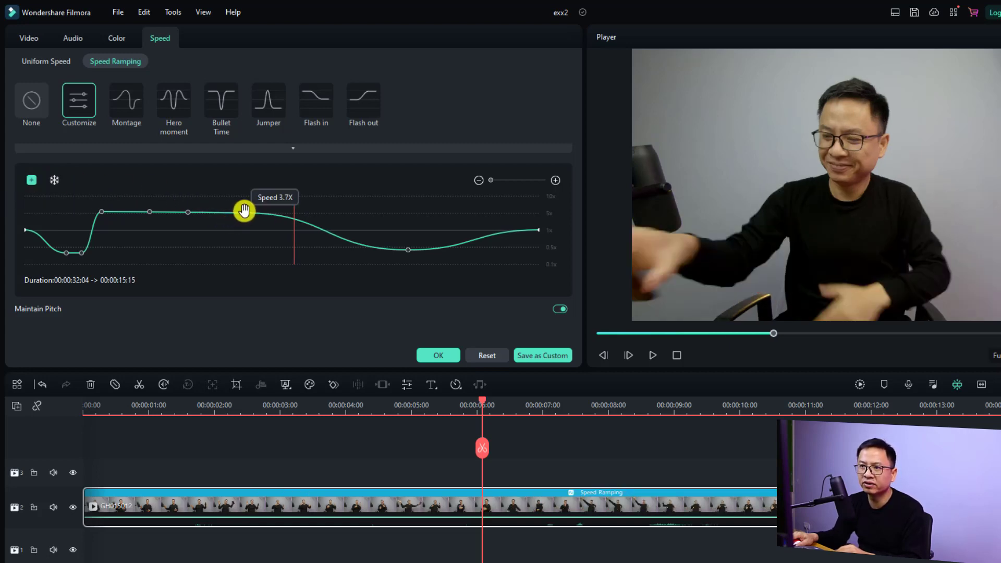
left_click(244, 211)
left_click(32, 181)
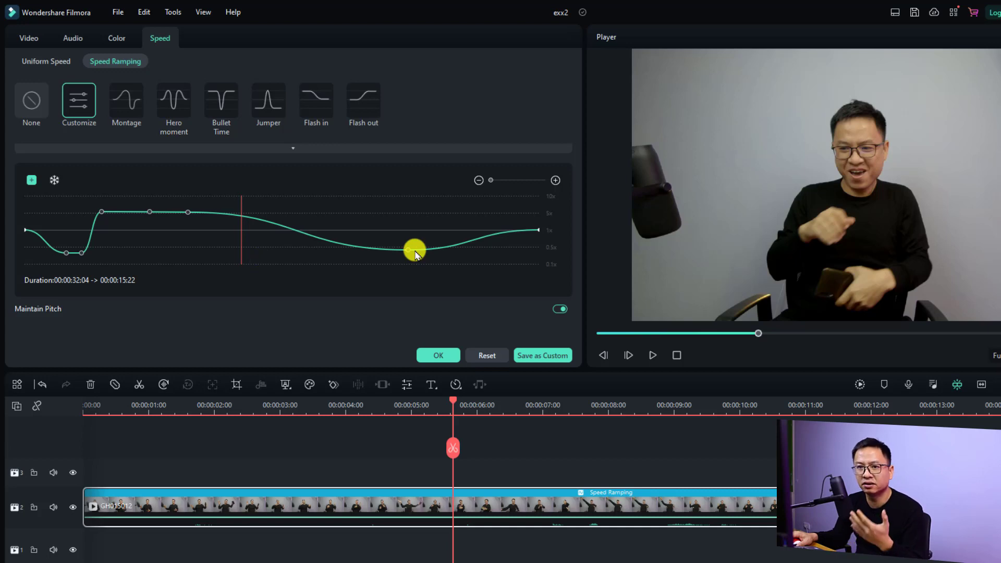
Step: Save the current curve as the custom preset 'Speed Ramp Jacky'
left_click(548, 357)
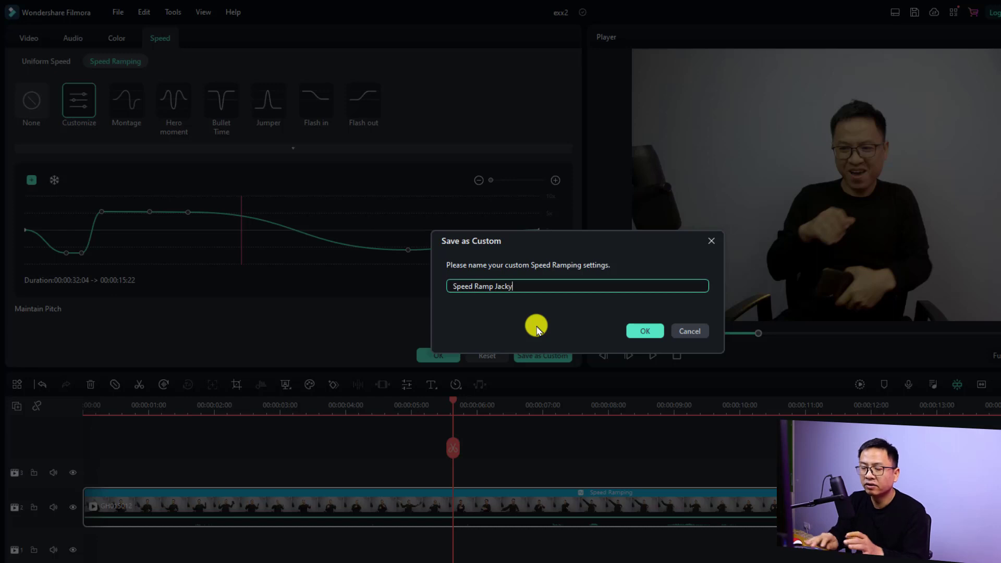
left_click(643, 330)
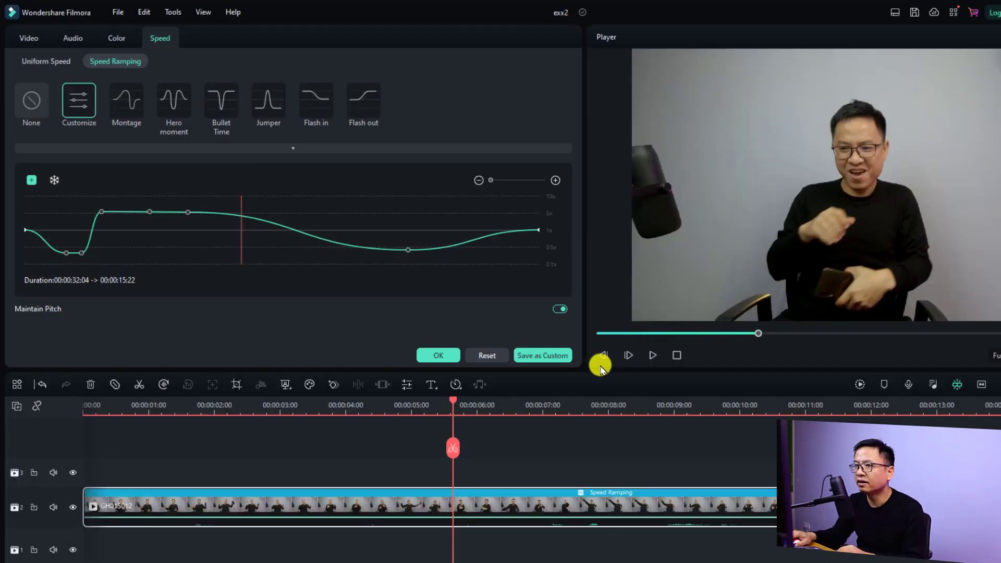
mouse_move(419, 118)
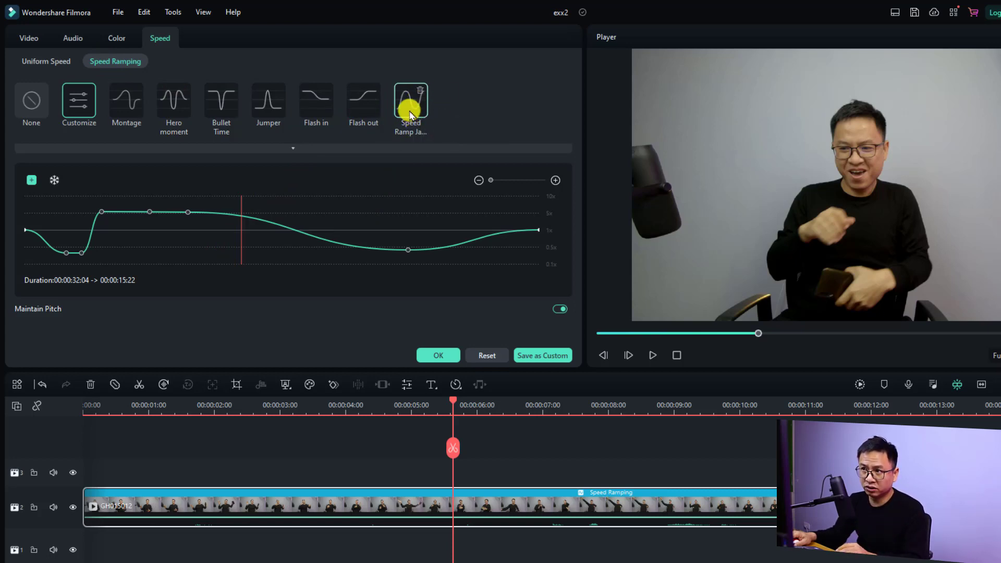
Step: Close the speed settings, place GH015012 after the first clip, and open its speed settings
left_click(438, 355)
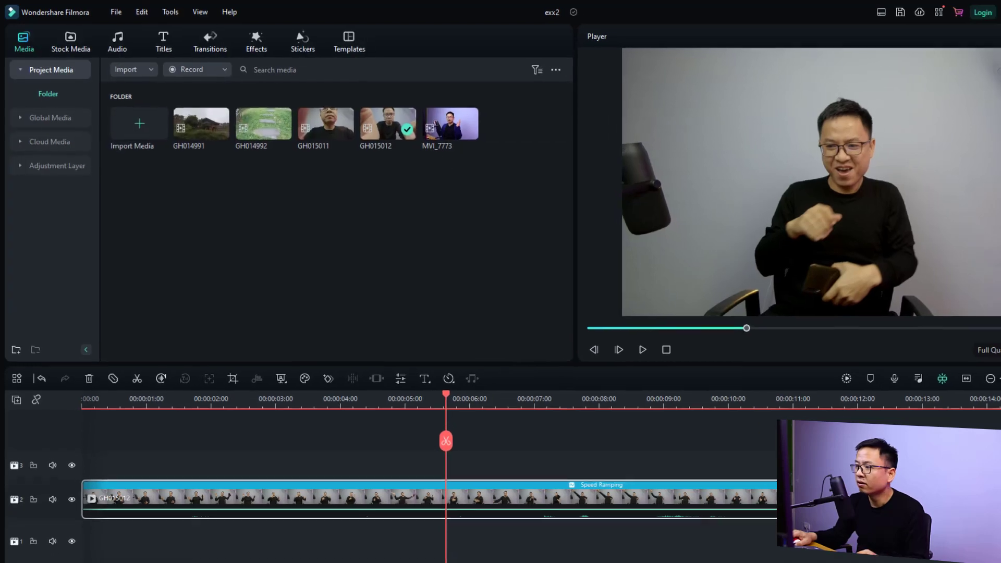
scroll(591, 402, "down", 2)
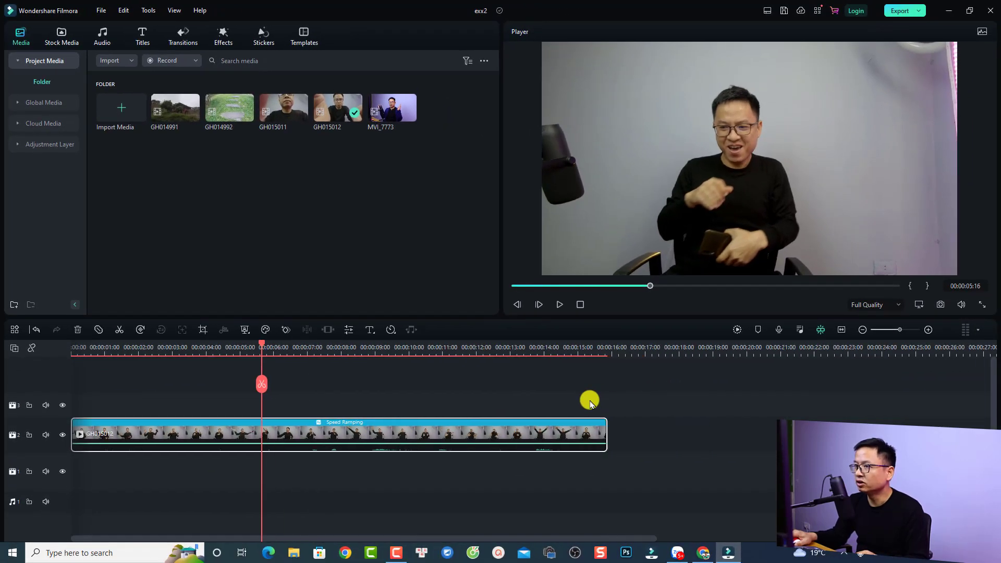
scroll(589, 401, "down", 2)
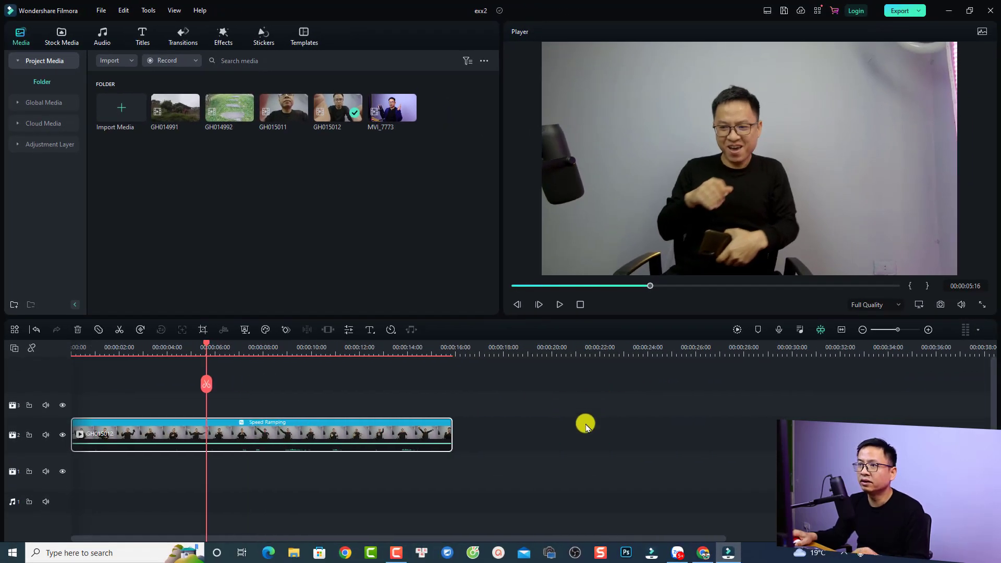
left_click_drag(331, 114, 454, 438)
left_click(681, 348)
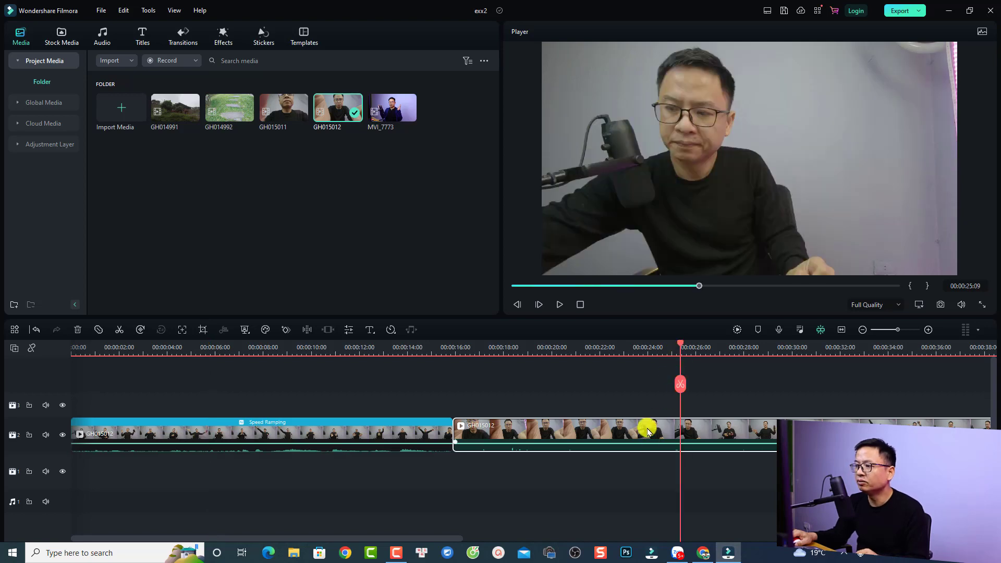
double_click(647, 430)
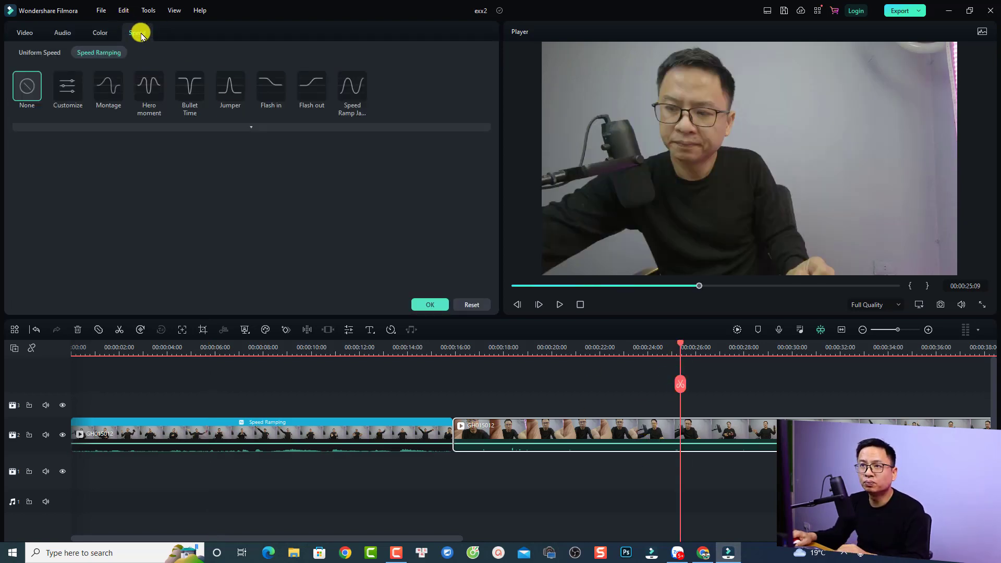
Step: Apply the 'Speed Ramp Jacky' preset to the second clip and compare both clips' curves
left_click(349, 96)
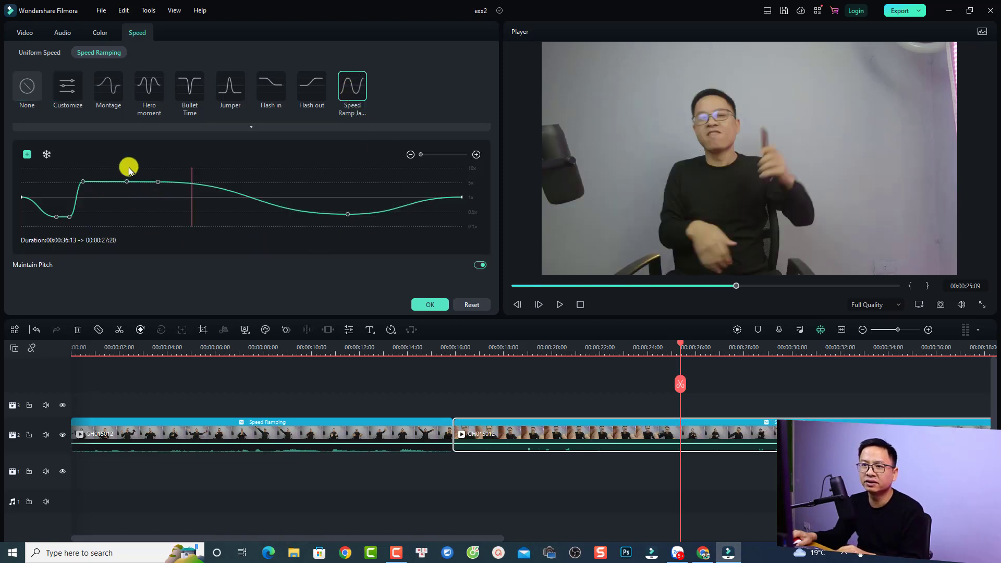
left_click(174, 431)
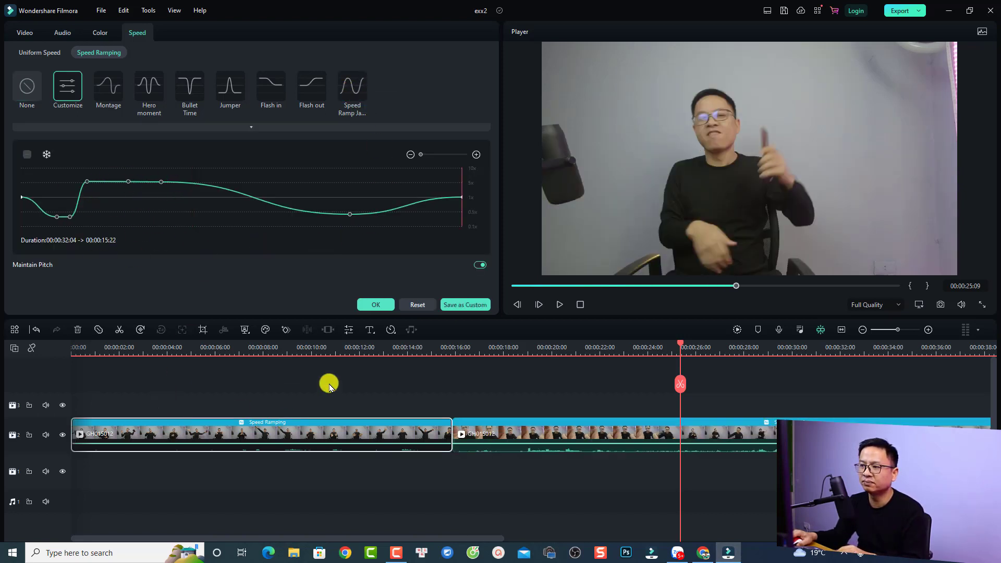
left_click(337, 347)
left_click(505, 432)
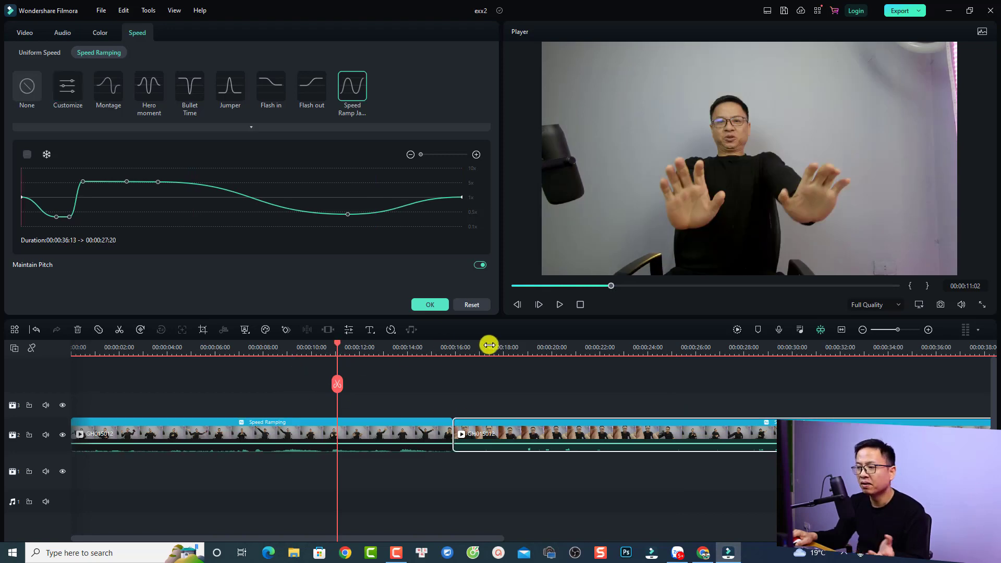
left_click(567, 379)
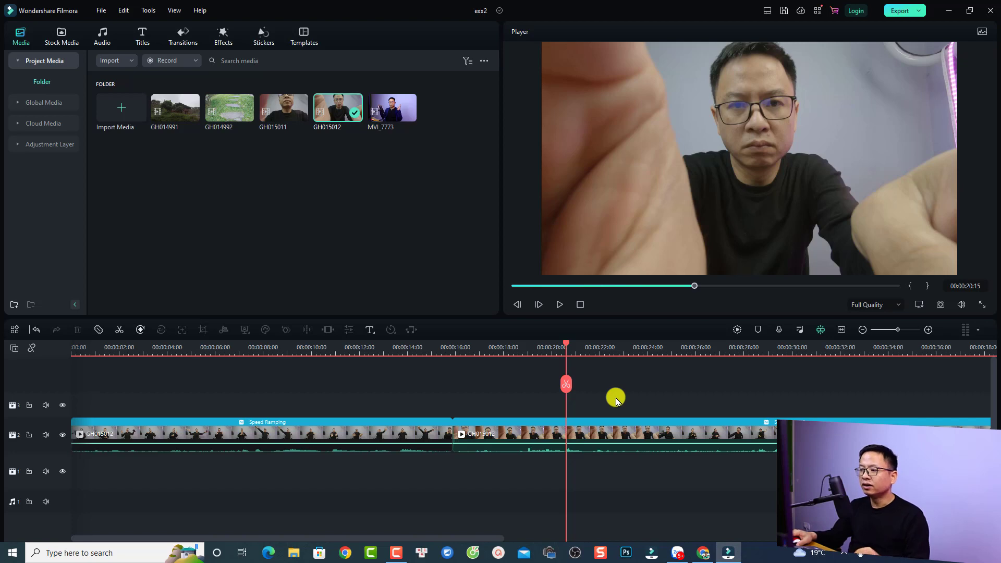
Step: Clear the second clip's preset ramp with None and start a flat 1x Customize curve
double_click(588, 440)
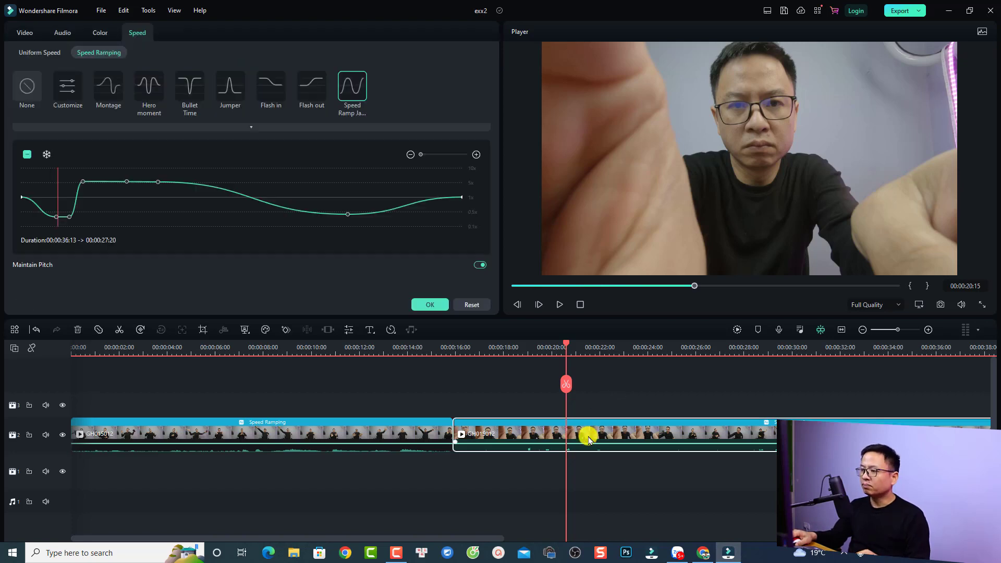
left_click(28, 85)
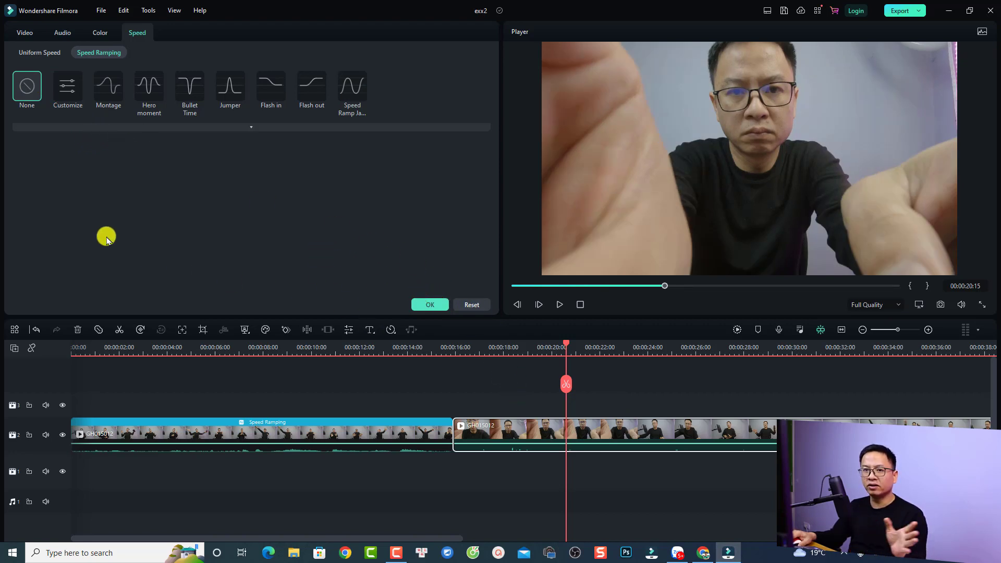
left_click(64, 94)
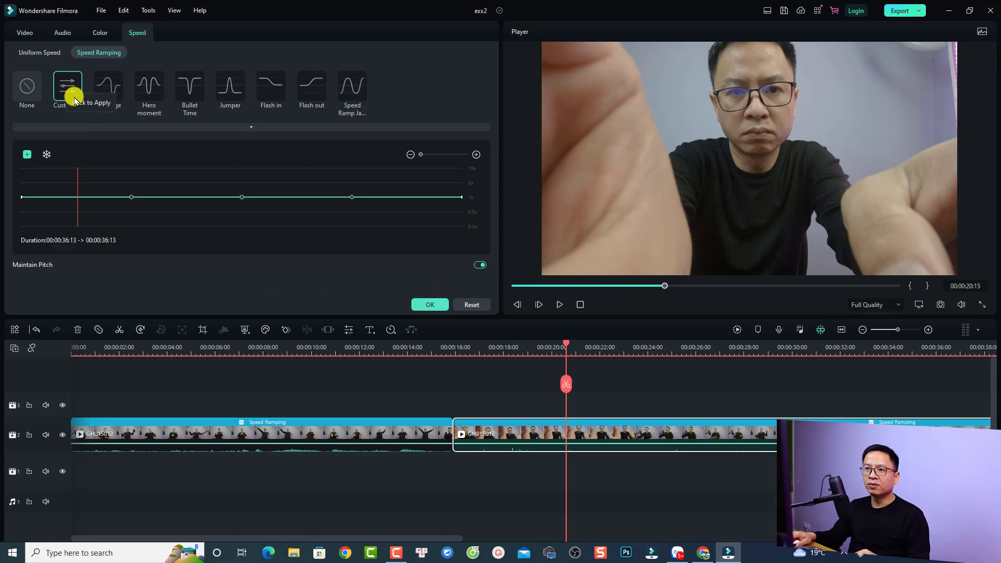
Step: Drag curve points down to about 0.14x and 0.47x, then raise the next section above 1x
left_click(28, 155)
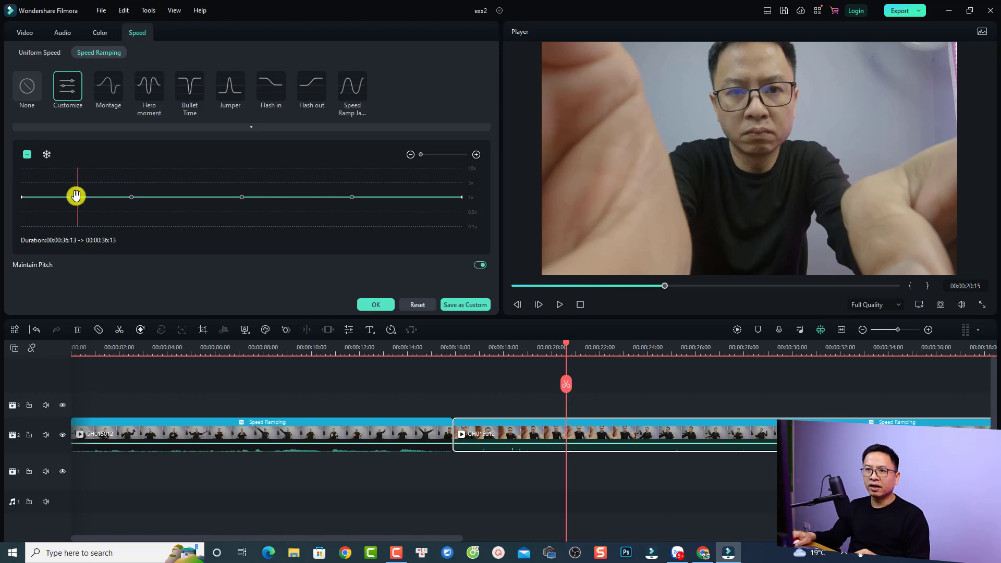
mouse_move(76, 195)
left_mouse_down()
mouse_move(76, 225)
mouse_move(78, 214)
left_mouse_up()
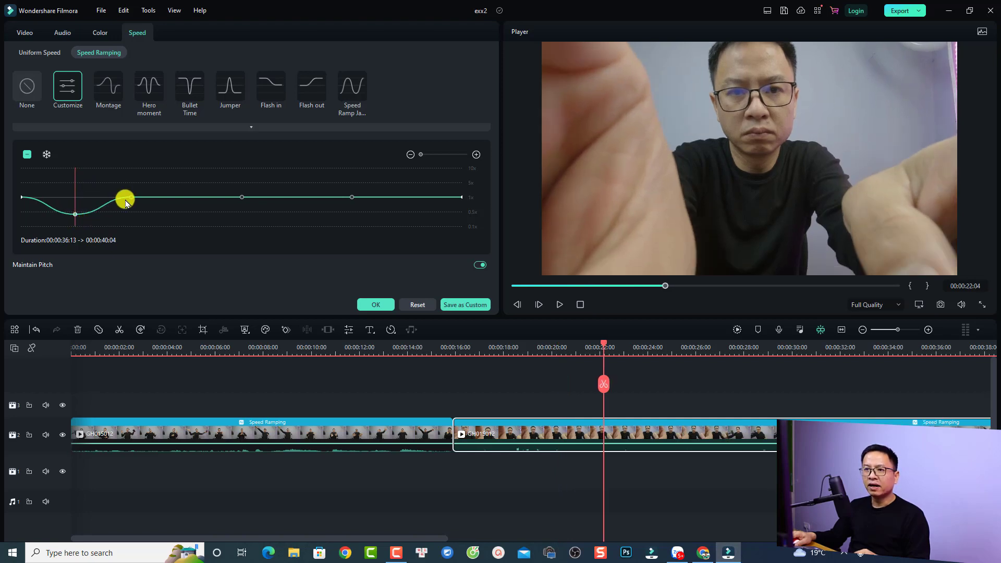
left_click_drag(130, 196, 133, 213)
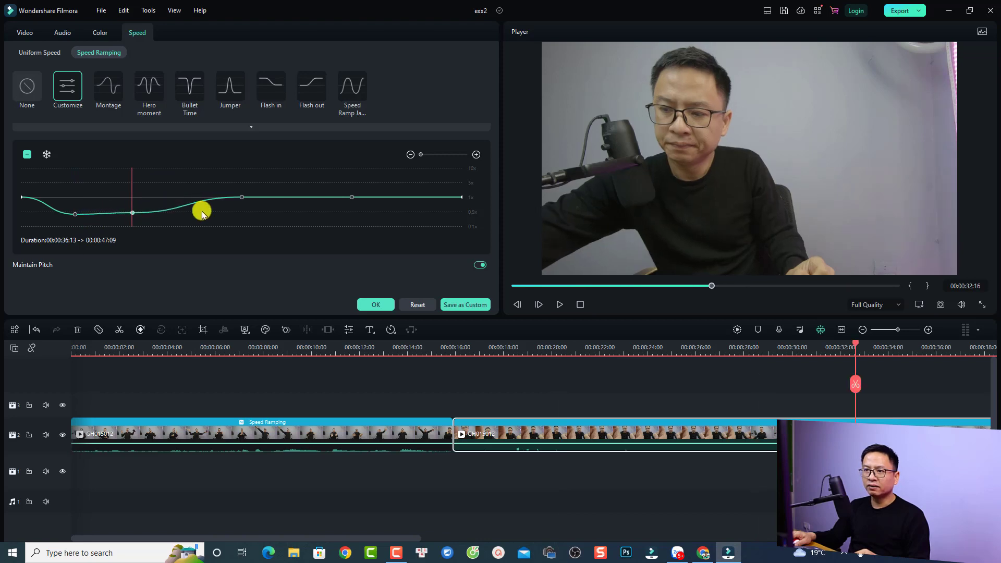
left_click_drag(240, 195, 168, 181)
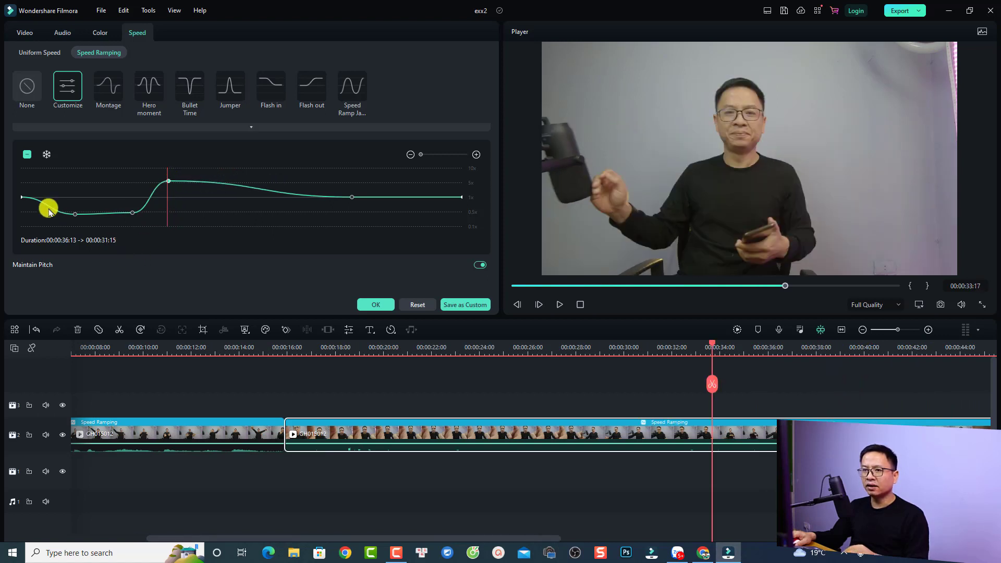
Step: Preview the reshaped clip from the 16-second mark
left_click(278, 350)
left_click(353, 403)
key("space")
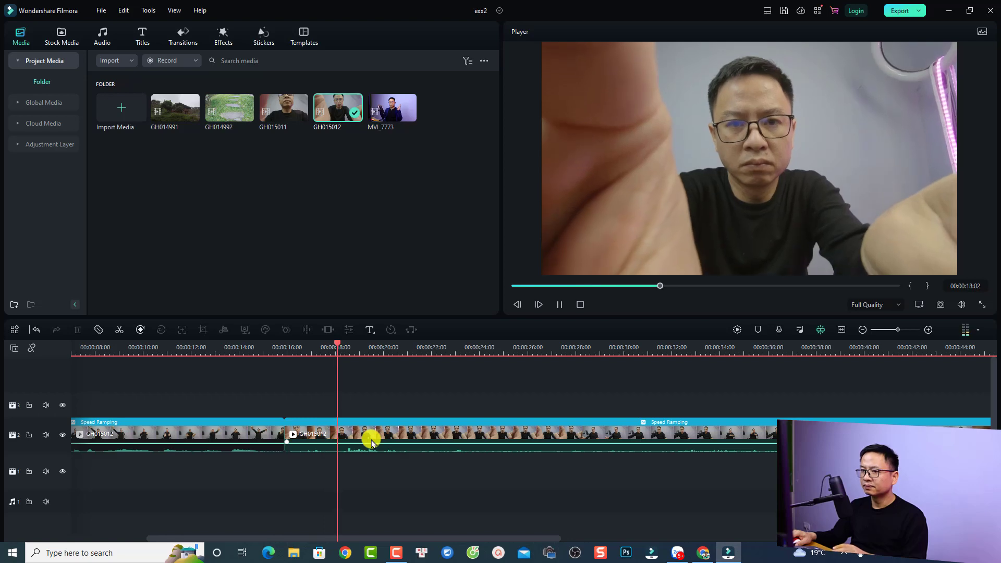
Step: Stop playback, replay the second clip, and reopen its Speed Ramping curve
left_click(435, 439)
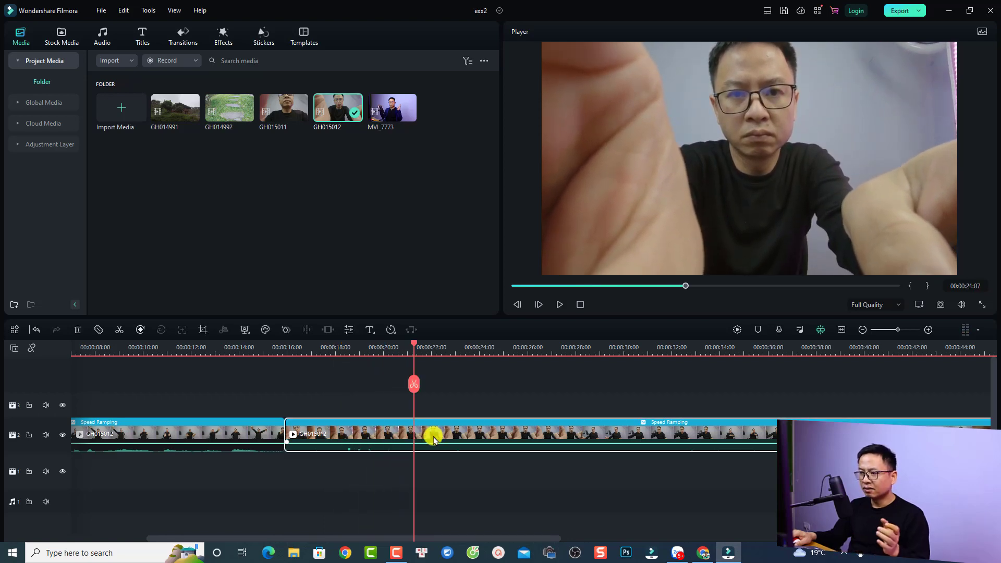
key("space")
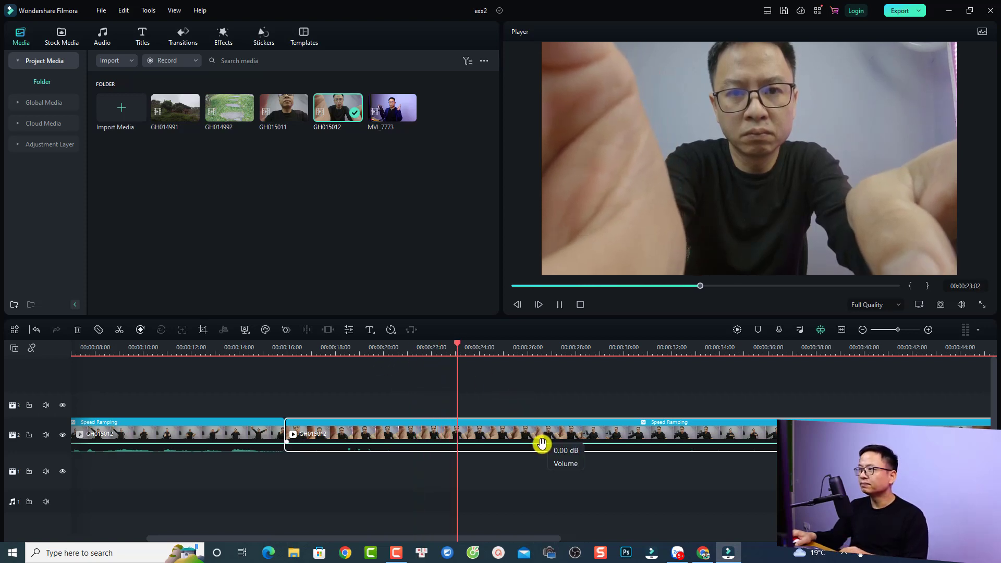
double_click(491, 433)
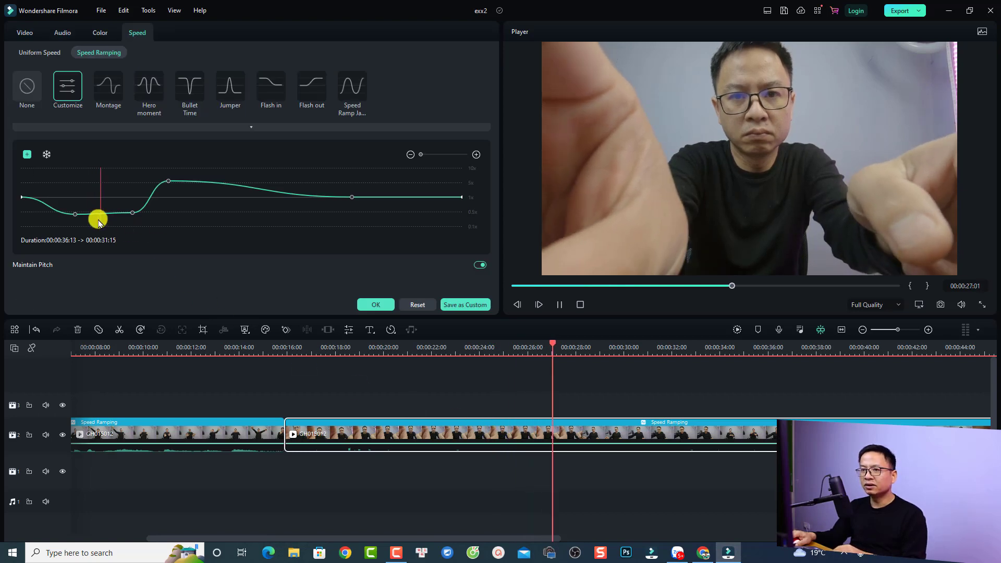